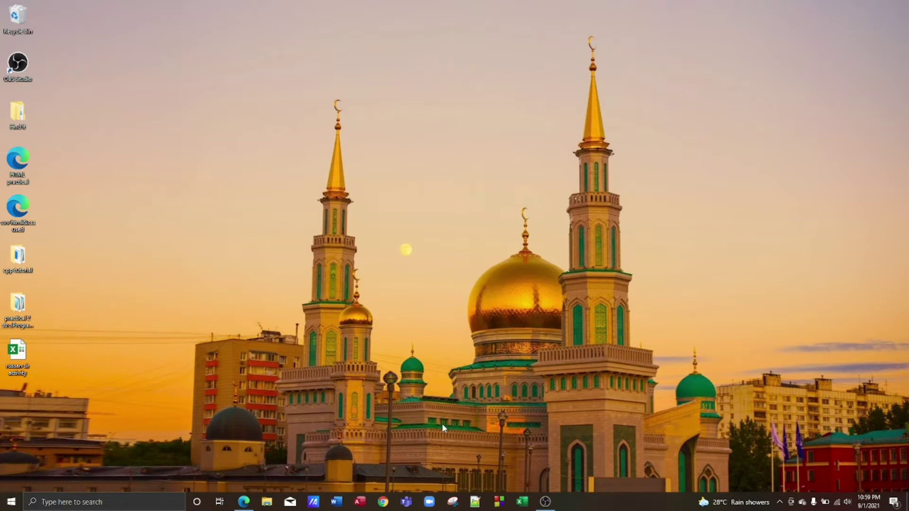
Open Chrome and search Google for "code blocks".
{"action": "left_click", "coordinate": [384, 502]}
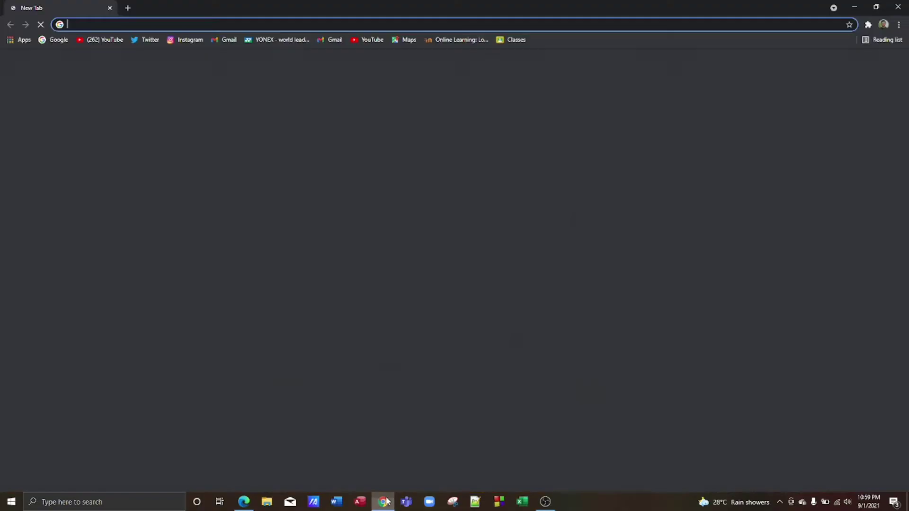
{"action": "left_click", "coordinate": [367, 198]}
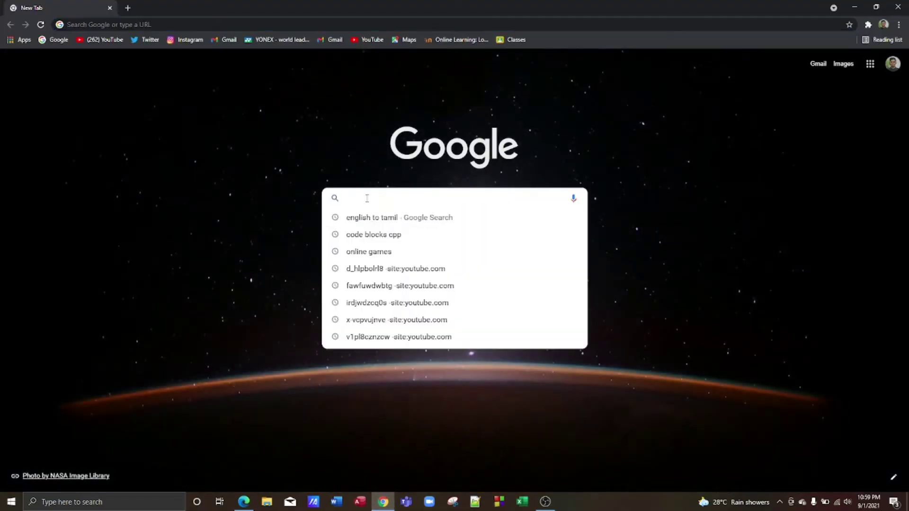
{"action": "type", "text": "code"}
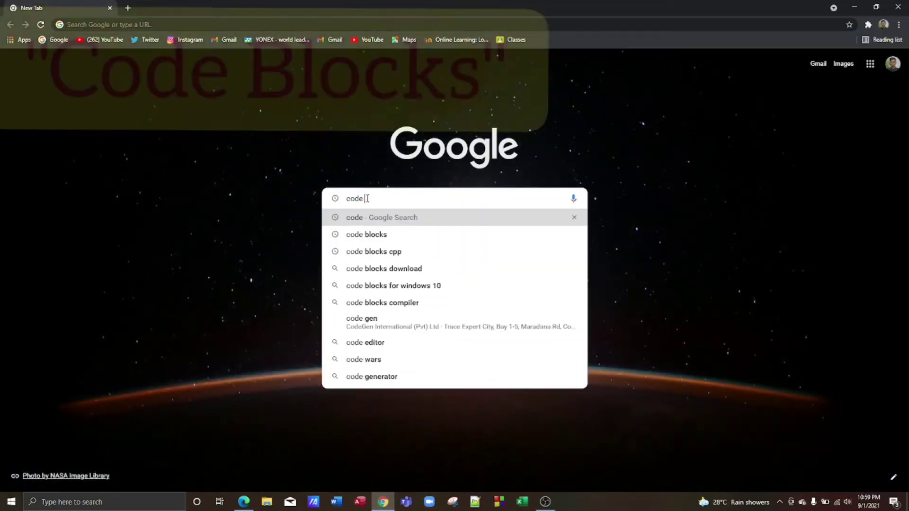
{"action": "left_click", "coordinate": [379, 233]}
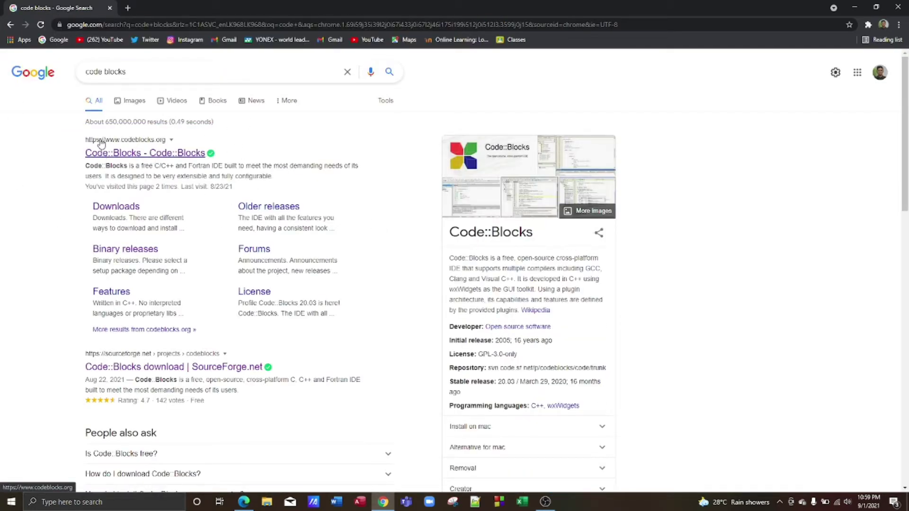
Open the official Code::Blocks website and go to its binary release downloads.
{"action": "left_click", "coordinate": [147, 155]}
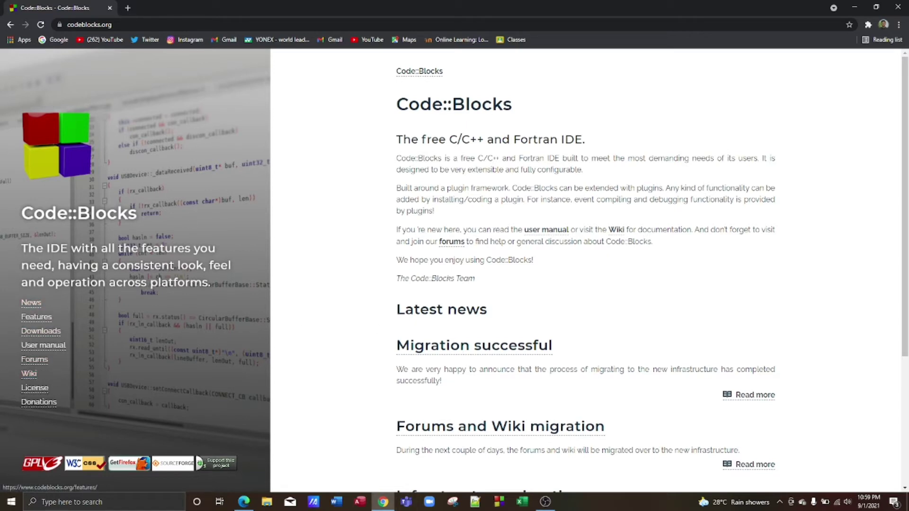
{"action": "left_click", "coordinate": [42, 331]}
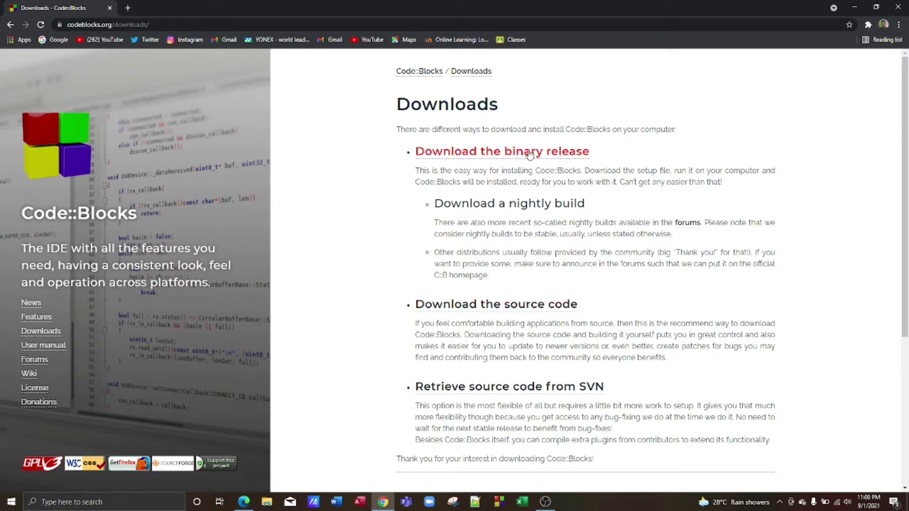
{"action": "left_click", "coordinate": [462, 157]}
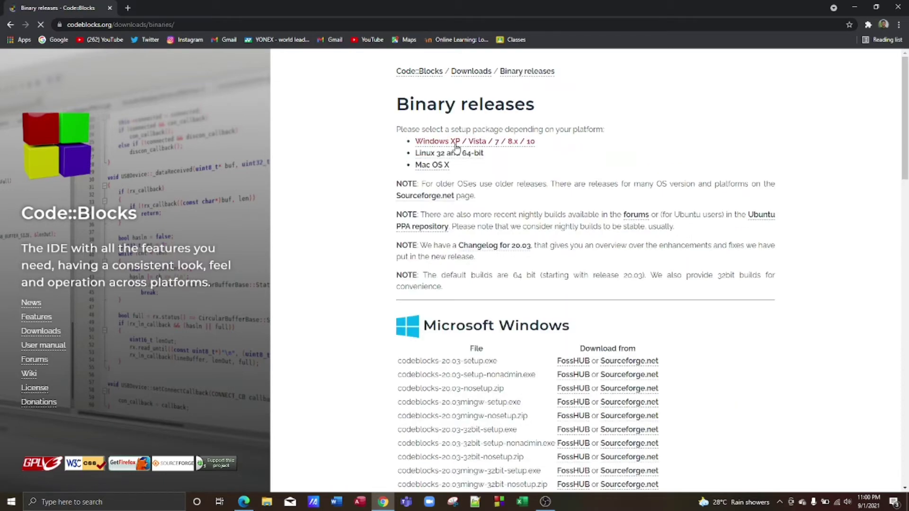
Look through the Windows, Linux and Mac OS X packages offered on the binary releases page.
{"action": "scroll", "coordinate": [503, 212], "scroll_direction": "down", "scroll_amount": 13}
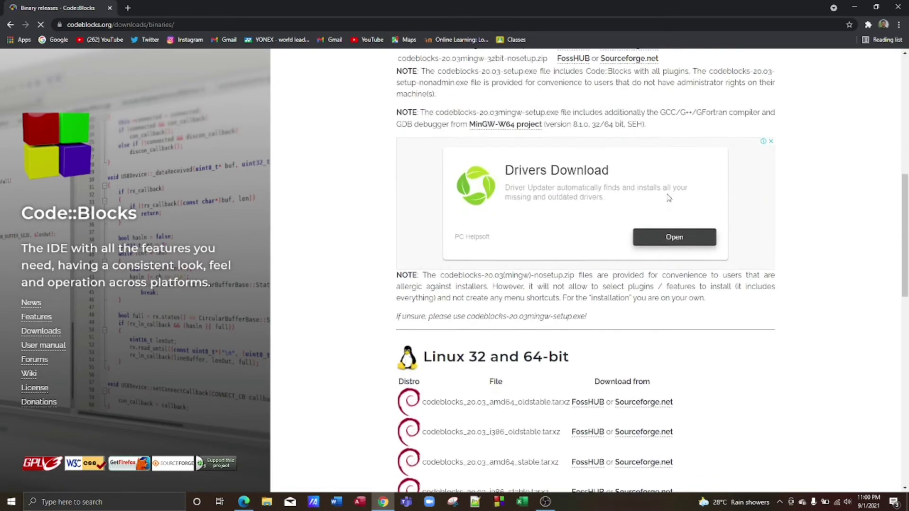
{"action": "scroll", "coordinate": [661, 199], "scroll_direction": "down", "scroll_amount": 8}
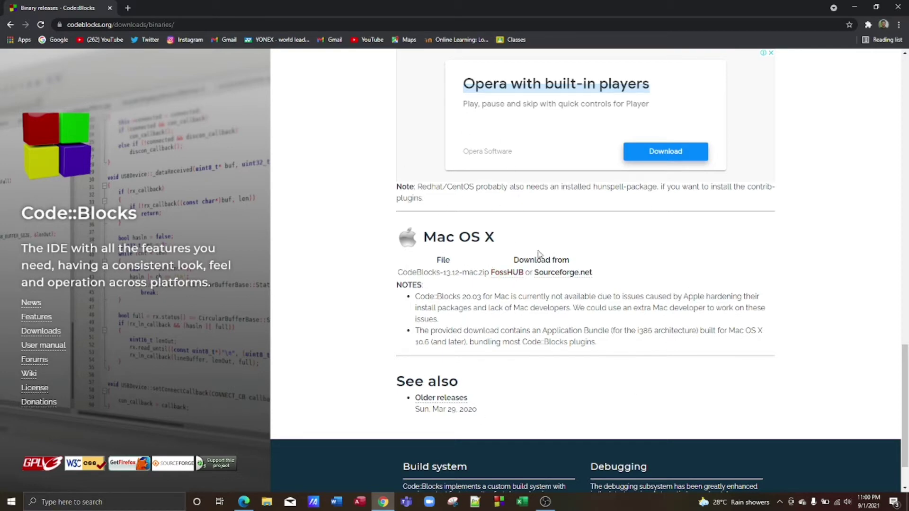
{"action": "scroll", "coordinate": [537, 247], "scroll_direction": "up", "scroll_amount": 10}
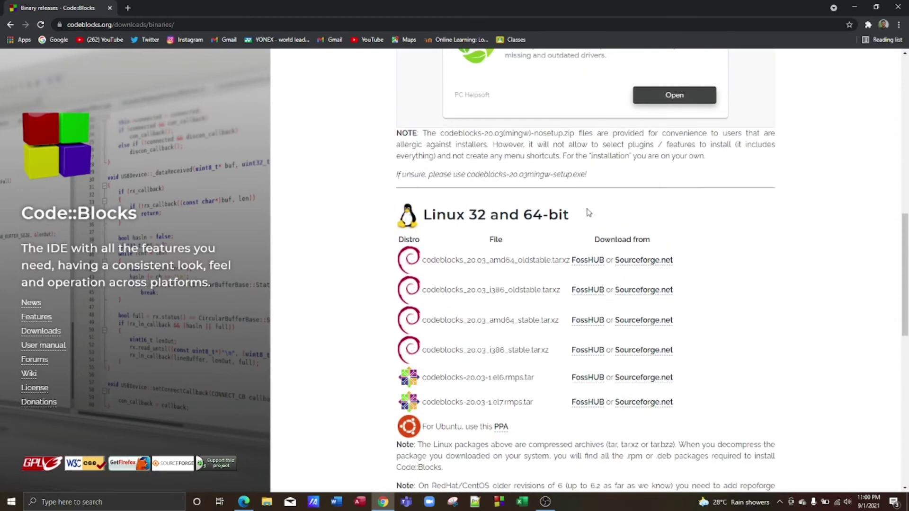
{"action": "scroll", "coordinate": [588, 213], "scroll_direction": "up", "scroll_amount": 1}
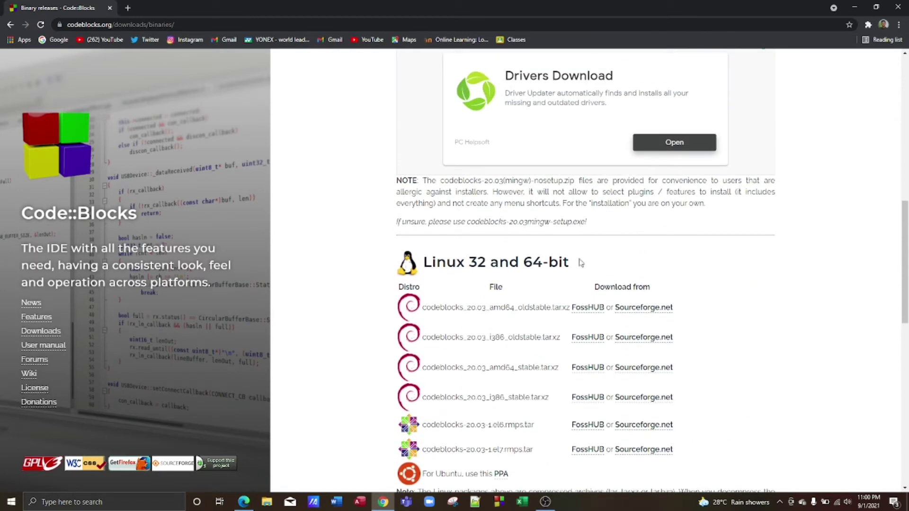
{"action": "scroll", "coordinate": [578, 264], "scroll_direction": "up", "scroll_amount": 7}
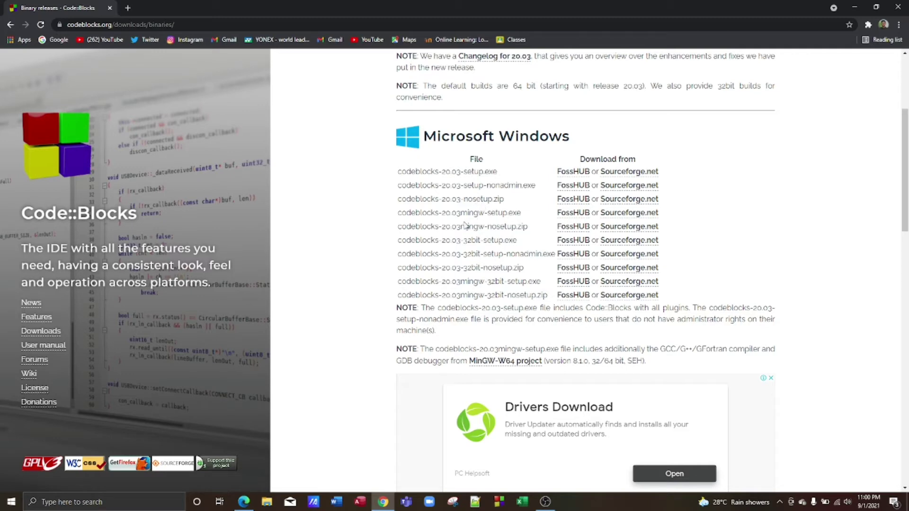
Start downloading the Windows installer codeblocks-20.03mingw-setup.exe from Sourceforge.net.
{"action": "left_click_drag", "start_coordinate": [462, 213], "coordinate": [486, 212]}
{"action": "left_click_drag", "start_coordinate": [399, 214], "coordinate": [674, 215]}
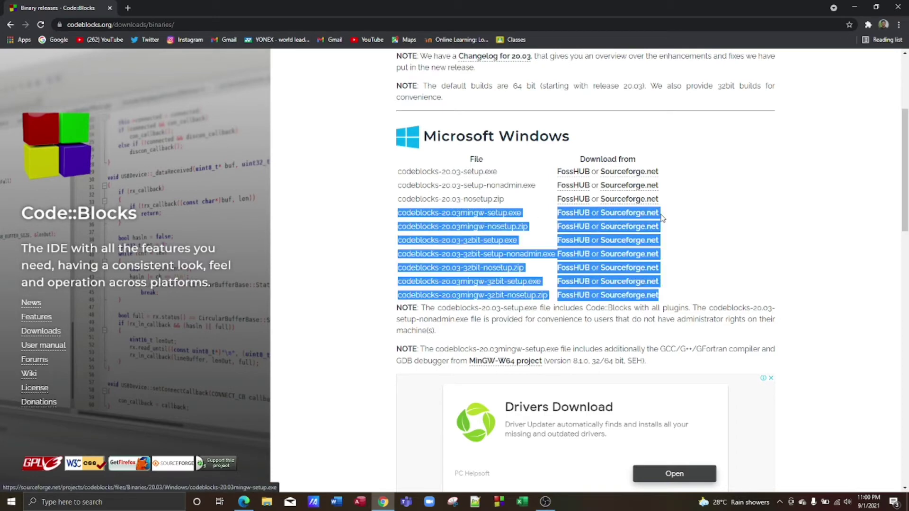
{"action": "left_click", "coordinate": [674, 215]}
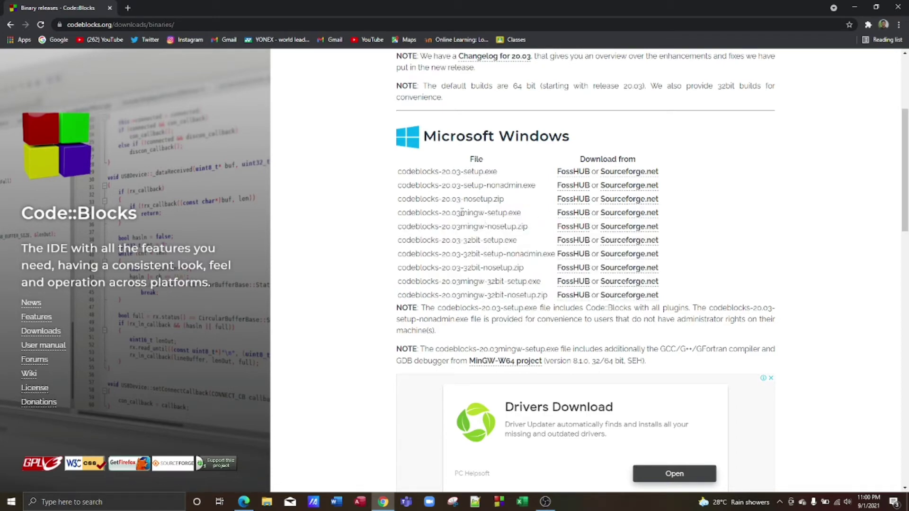
{"action": "left_click_drag", "start_coordinate": [461, 213], "coordinate": [493, 213]}
{"action": "left_click", "coordinate": [493, 213]}
{"action": "left_click_drag", "start_coordinate": [491, 213], "coordinate": [495, 213]}
{"action": "left_click_drag", "start_coordinate": [461, 213], "coordinate": [478, 213]}
{"action": "left_click", "coordinate": [603, 217]}
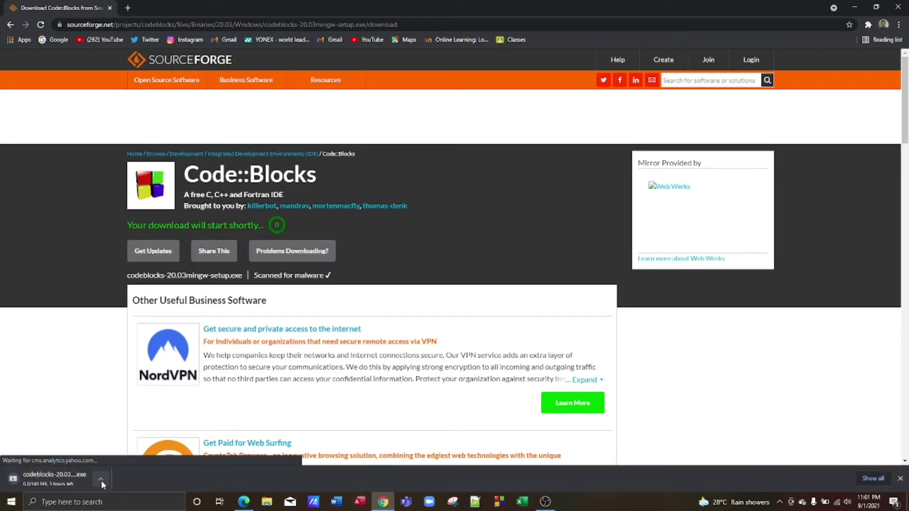
Cancel the Code::Blocks installer download and close the browser.
{"action": "left_click", "coordinate": [102, 480]}
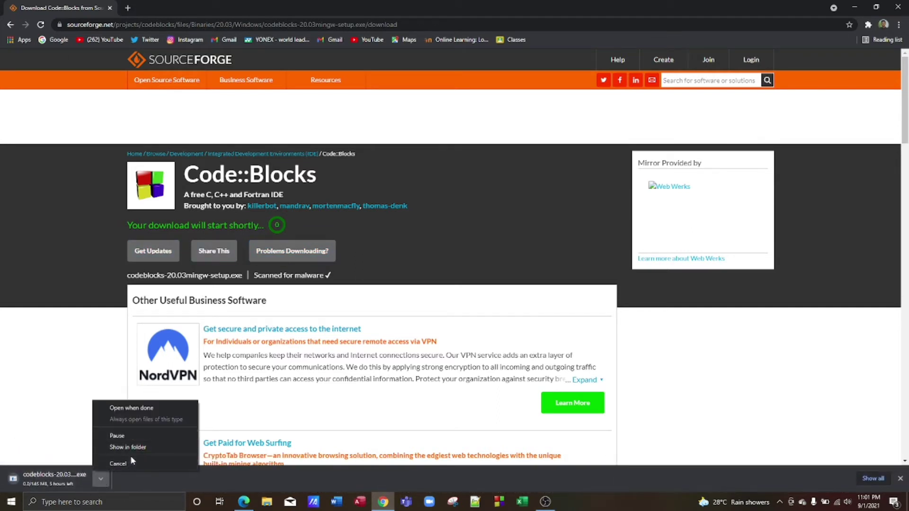
{"action": "left_click", "coordinate": [118, 464]}
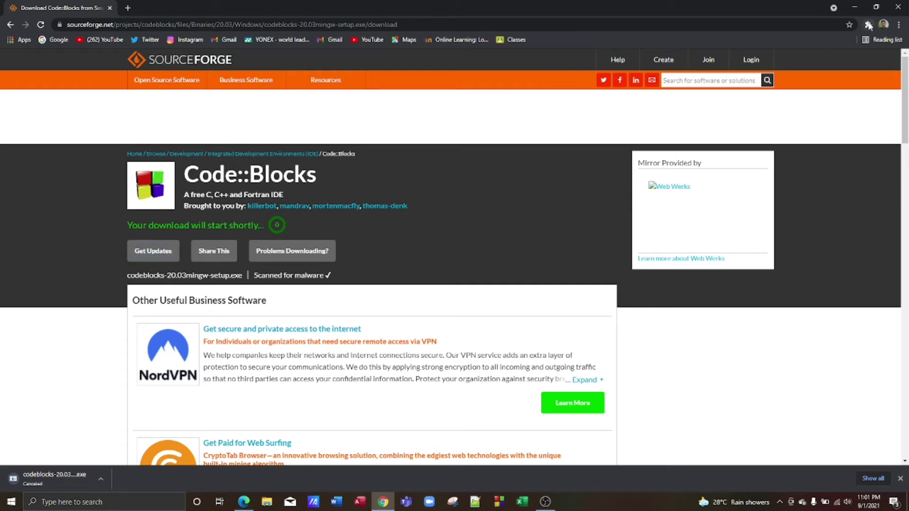
{"action": "left_click", "coordinate": [892, 9]}
{"action": "right_click", "coordinate": [540, 141]}
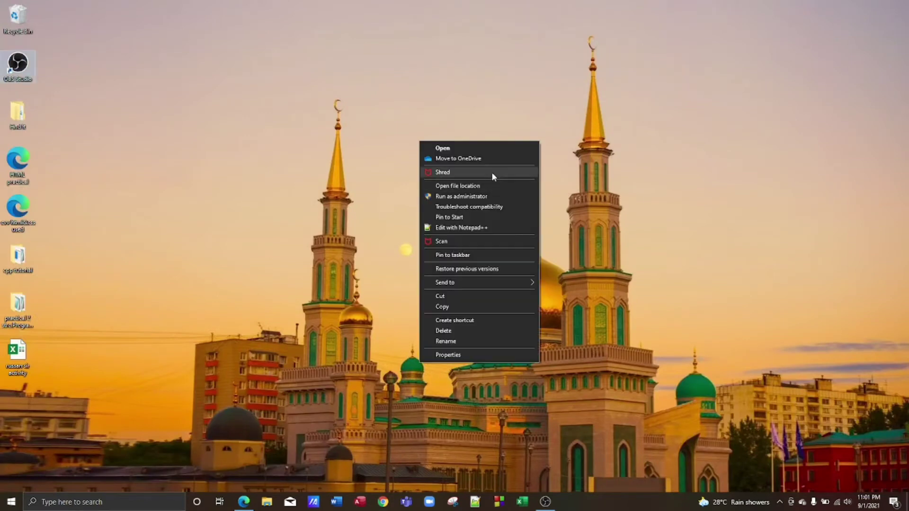
{"action": "left_click", "coordinate": [500, 139]}
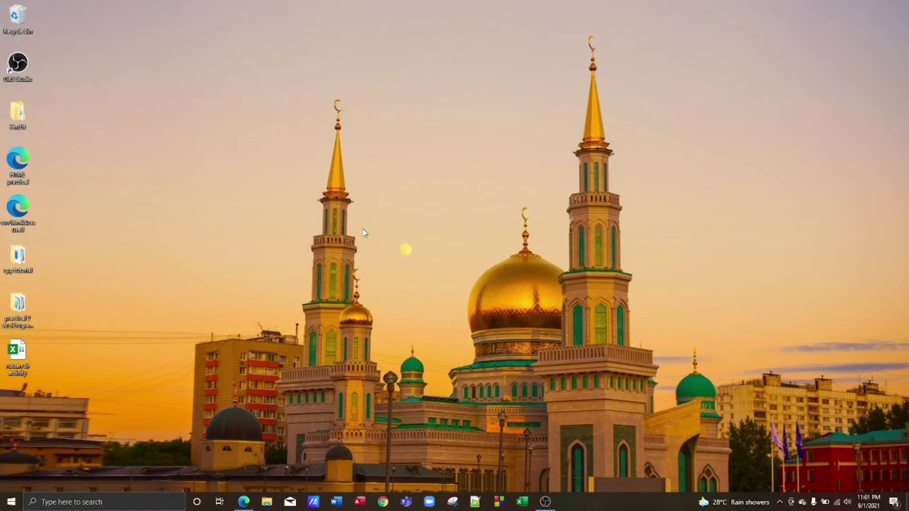
{"action": "left_click", "coordinate": [266, 501]}
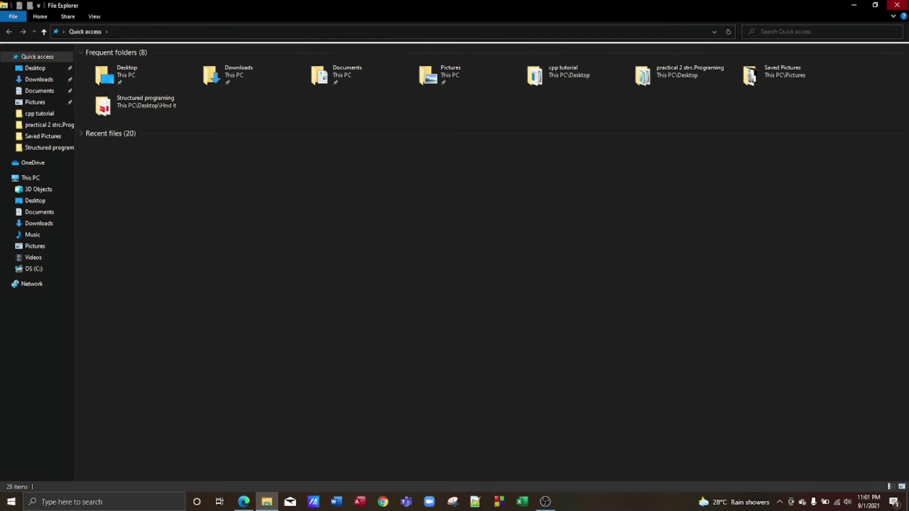
{"action": "left_click", "coordinate": [898, 4]}
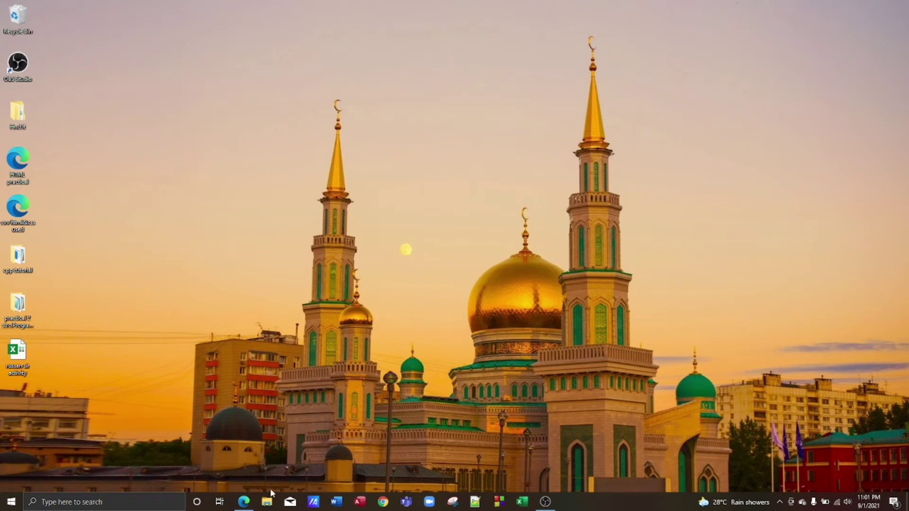
{"action": "left_click", "coordinate": [267, 502]}
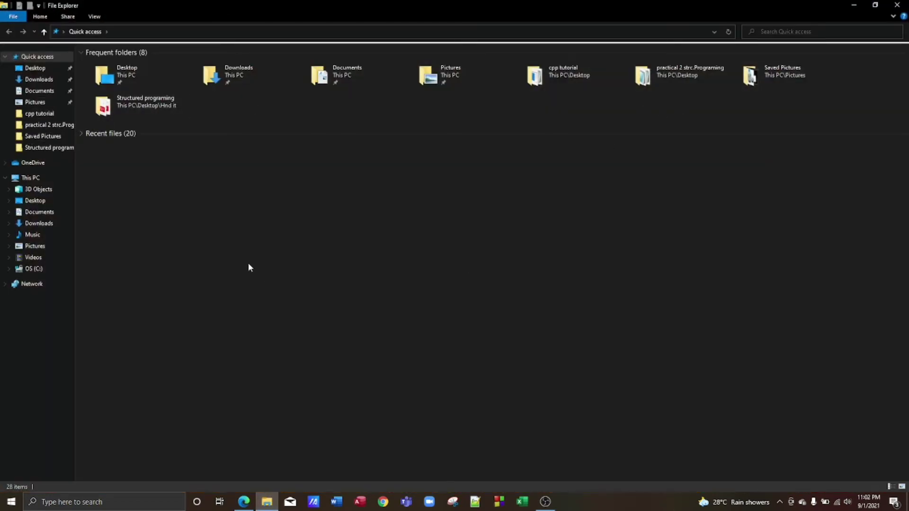
{"action": "key", "text": "alt+F4"}
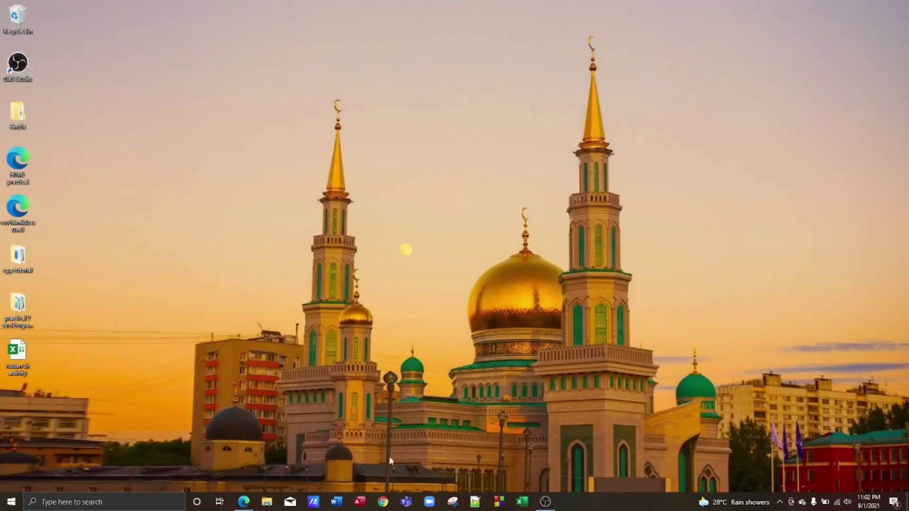
Open File Explorer and browse to the folder C:\Program Files\CodeBlocks\MinGW\bin.
{"action": "left_click", "coordinate": [267, 501]}
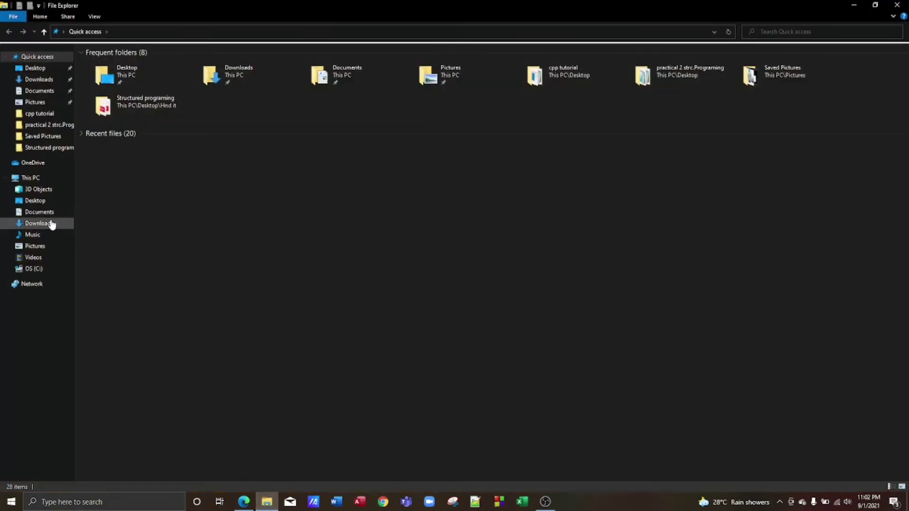
{"action": "left_click", "coordinate": [41, 181]}
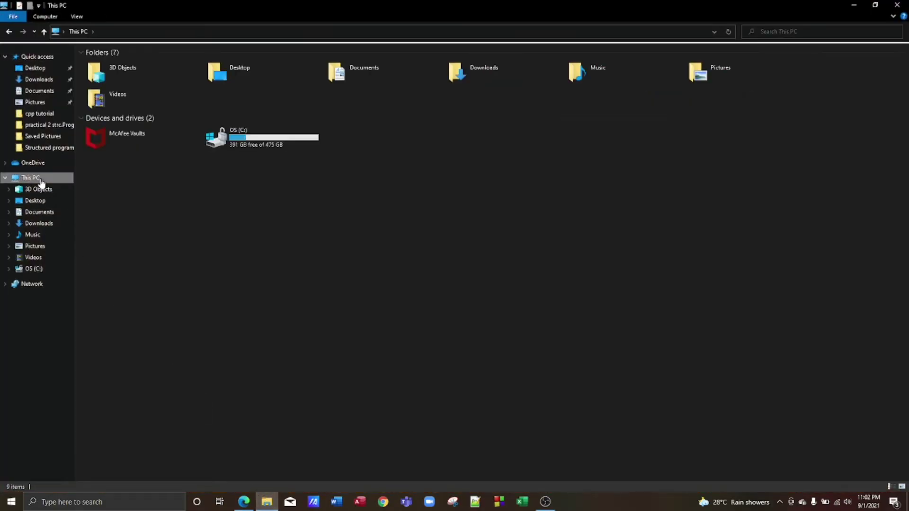
{"action": "double_click", "coordinate": [311, 141]}
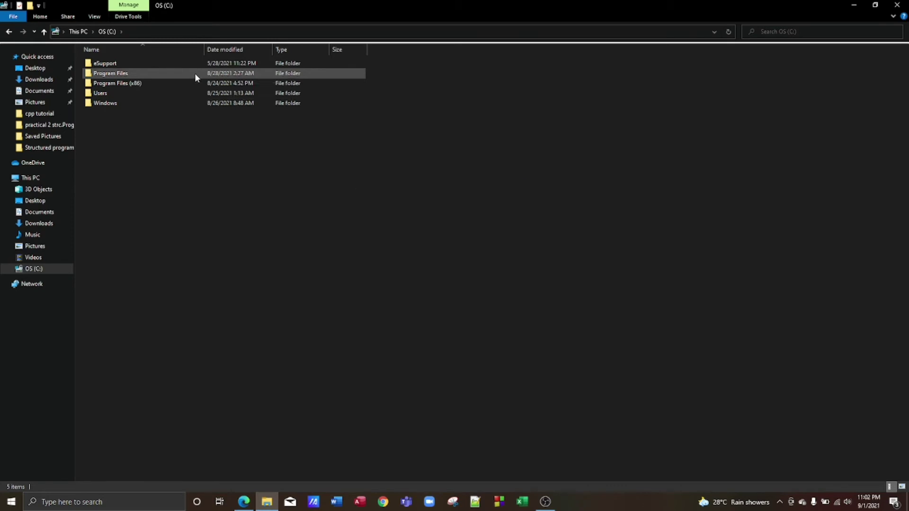
{"action": "double_click", "coordinate": [195, 73]}
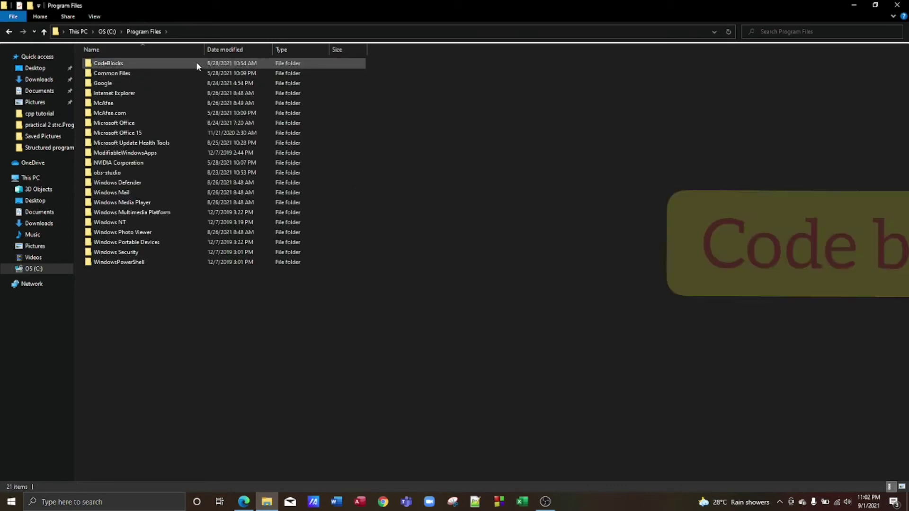
{"action": "double_click", "coordinate": [196, 63]}
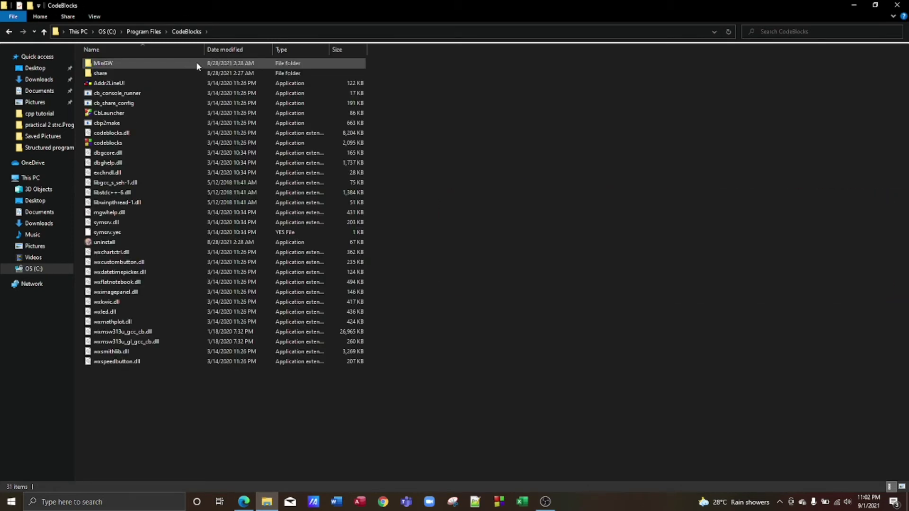
{"action": "left_click", "coordinate": [119, 68]}
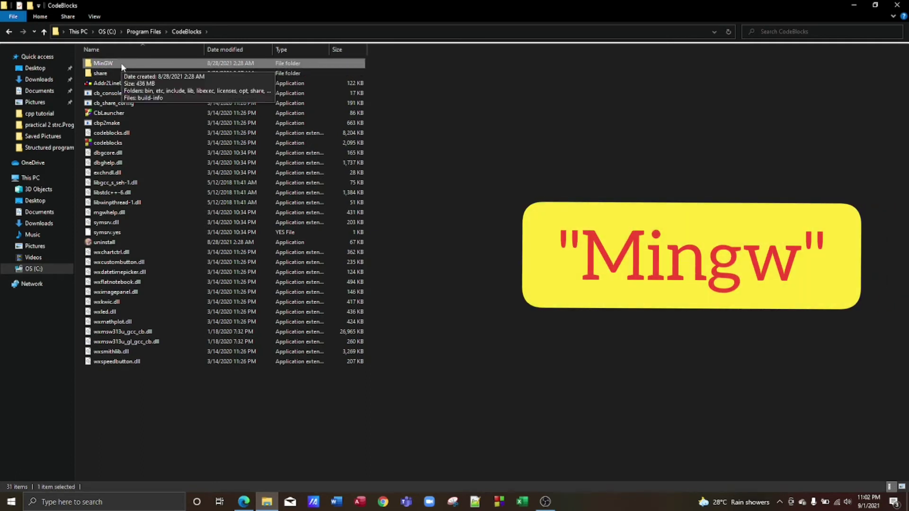
{"action": "double_click", "coordinate": [122, 65]}
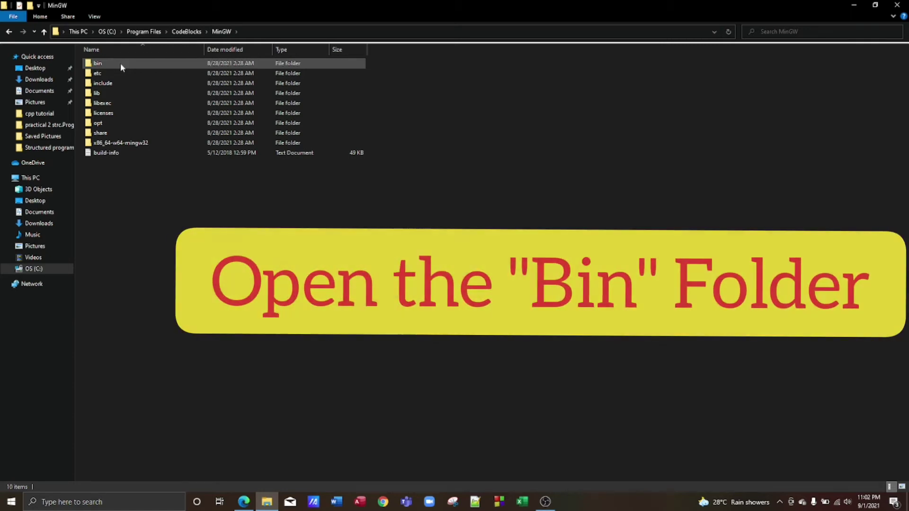
{"action": "double_click", "coordinate": [121, 65]}
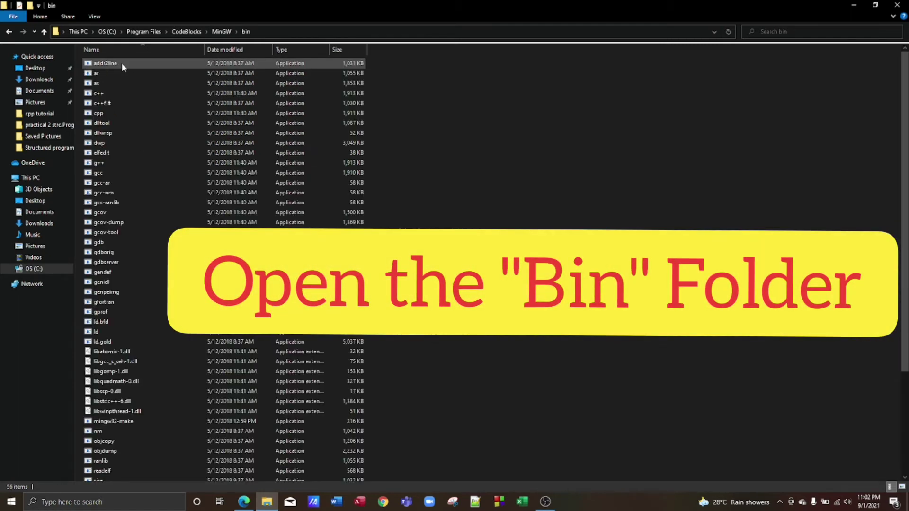
Copy the full path of the MinGW bin folder and close File Explorer.
{"action": "left_click", "coordinate": [334, 31]}
{"action": "left_click", "coordinate": [396, 81]}
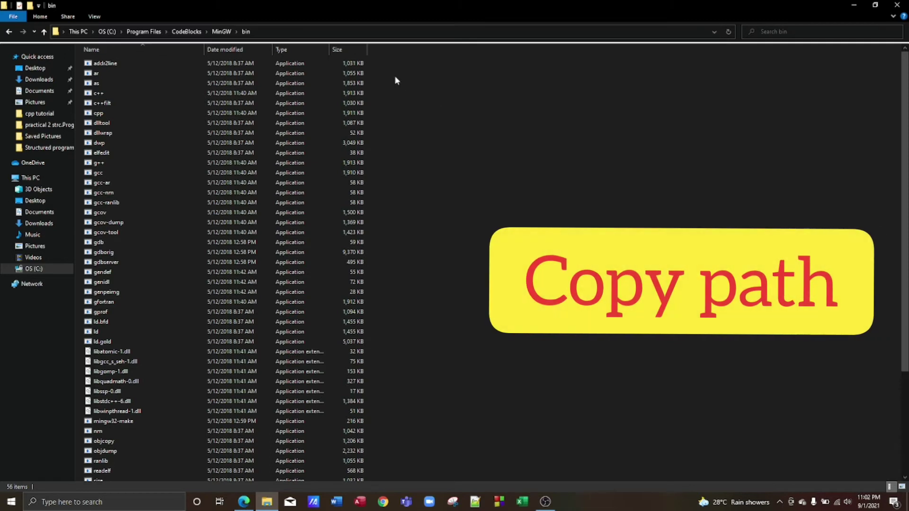
{"action": "left_click", "coordinate": [316, 29]}
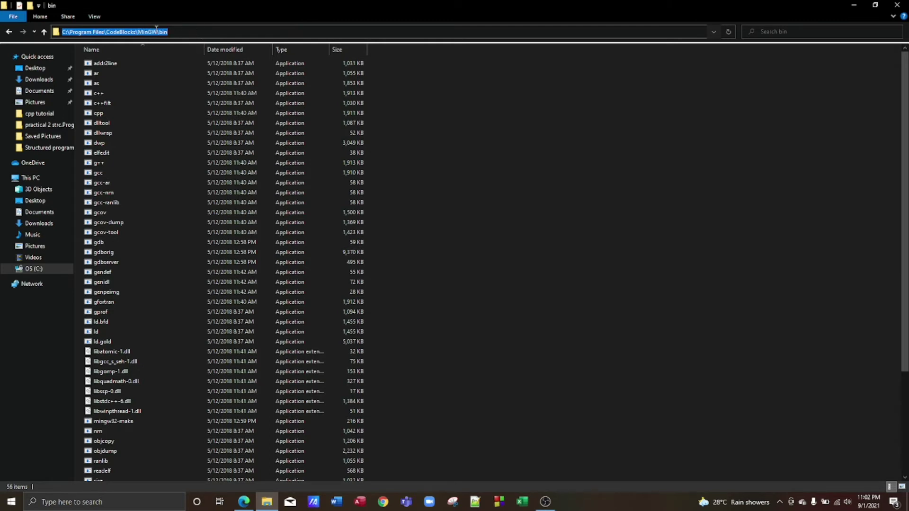
{"action": "right_click", "coordinate": [157, 27]}
{"action": "left_click", "coordinate": [118, 58]}
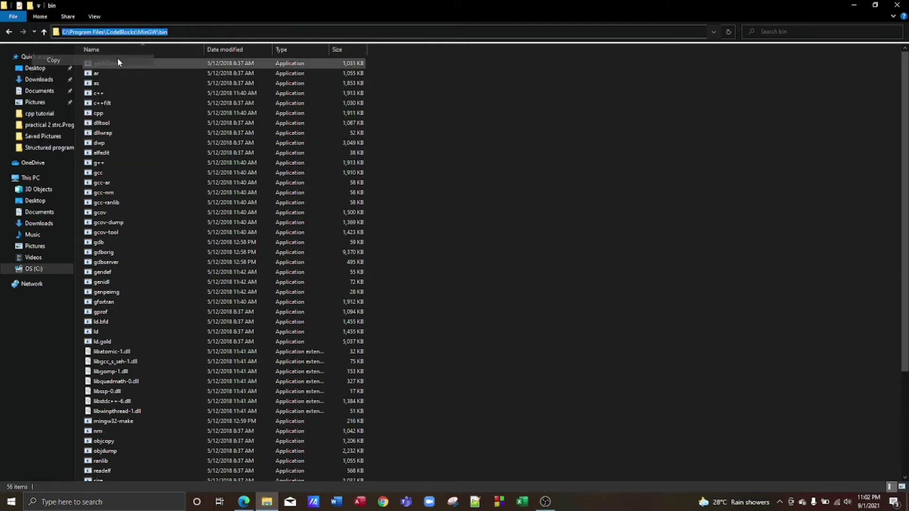
{"action": "left_click", "coordinate": [898, 5]}
{"action": "right_click", "coordinate": [389, 214]}
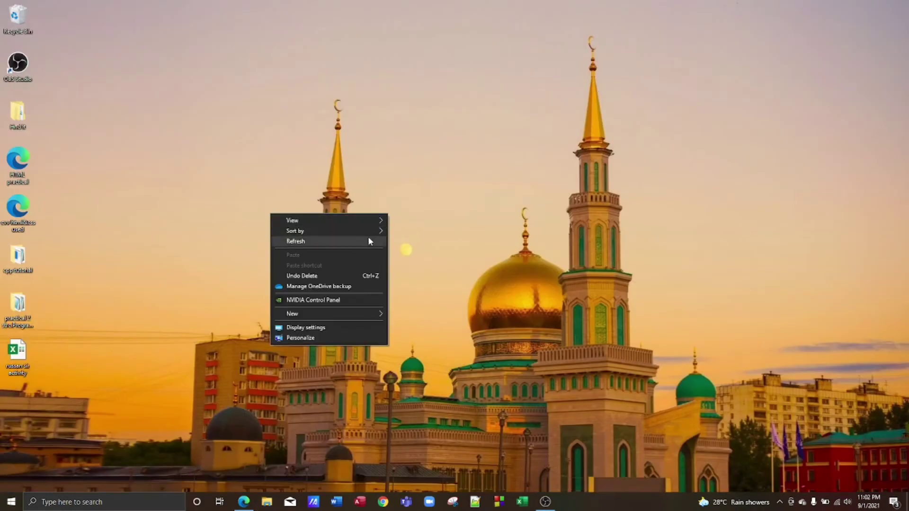
Open the Environment Variables from the advanced system settings and locate Path under both the user and system variables.
{"action": "left_click", "coordinate": [369, 241]}
{"action": "left_click", "coordinate": [93, 501]}
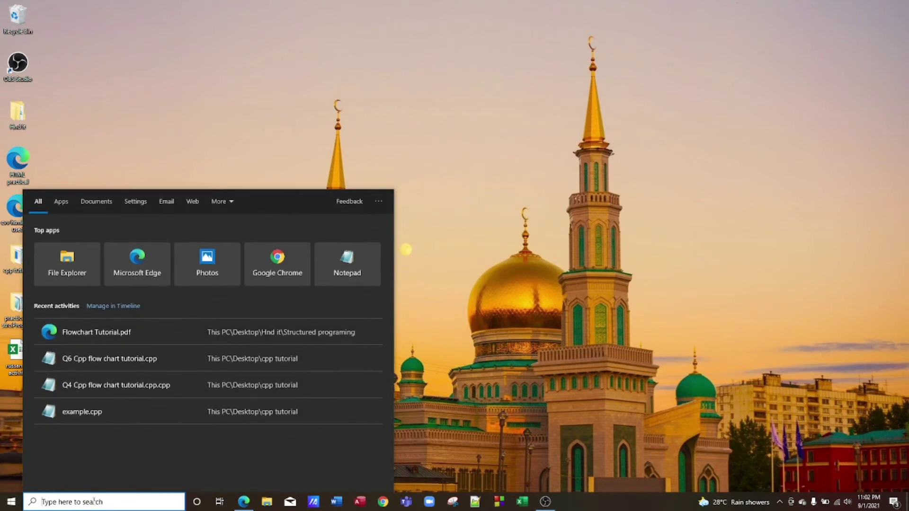
{"action": "type", "text": "ad"}
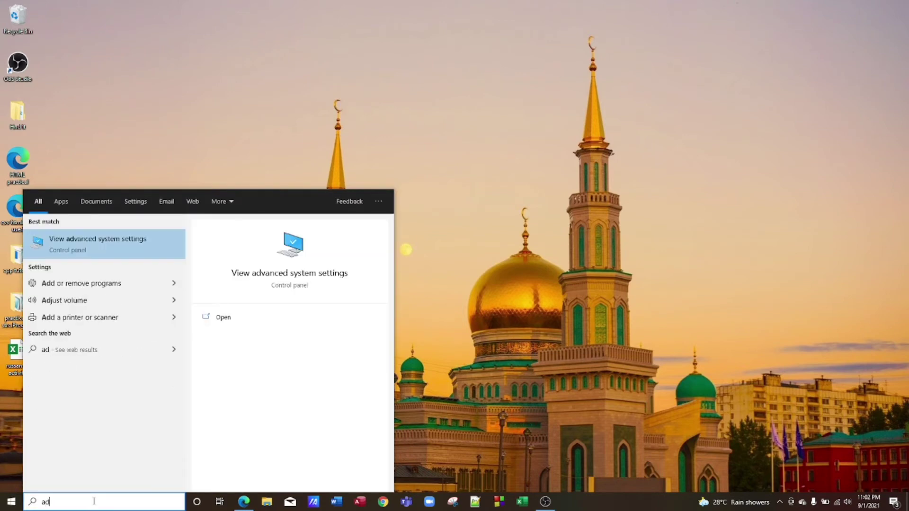
{"action": "left_click", "coordinate": [133, 253]}
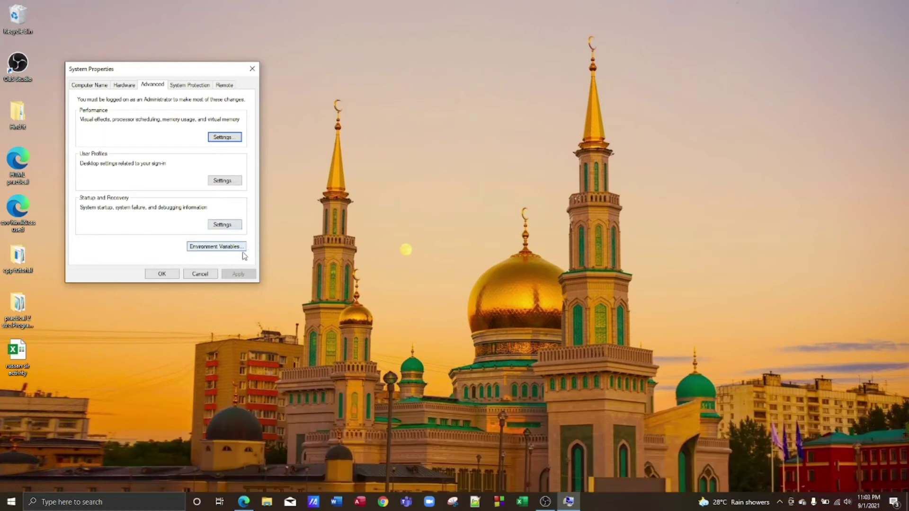
{"action": "left_click", "coordinate": [216, 247]}
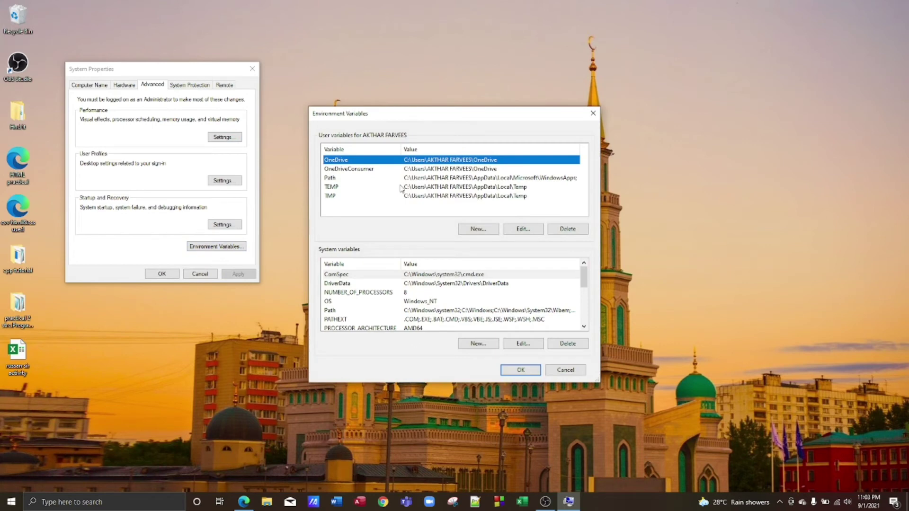
{"action": "left_click", "coordinate": [337, 179]}
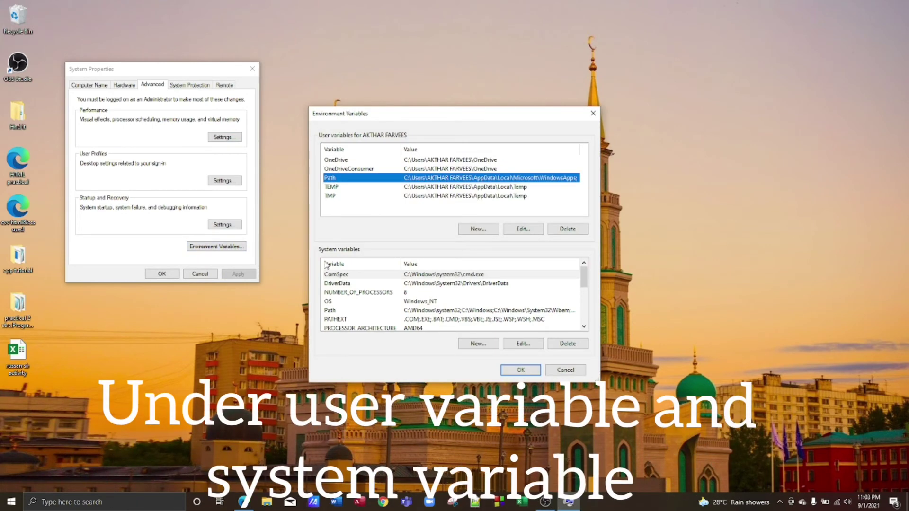
{"action": "left_click", "coordinate": [337, 310]}
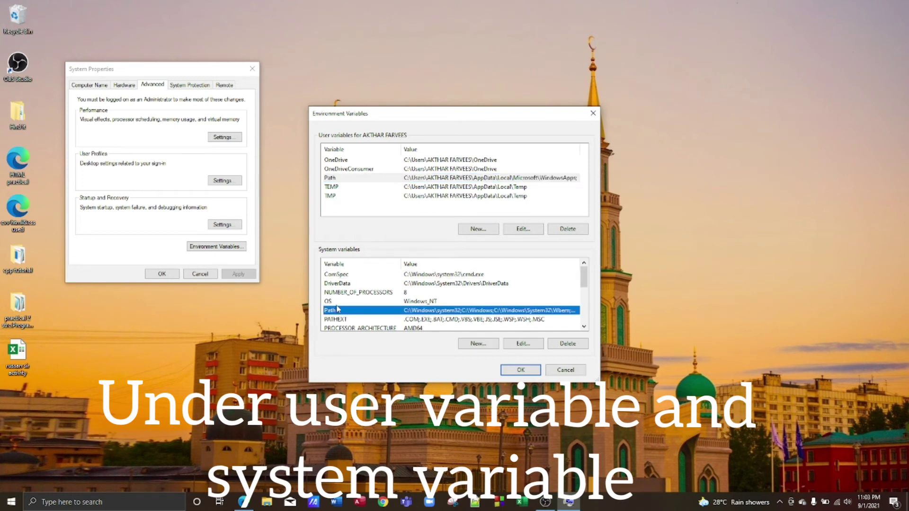
Start a new entry in the user Path variable for the copied MinGW bin path, and cancel the edit.
{"action": "left_click", "coordinate": [356, 180]}
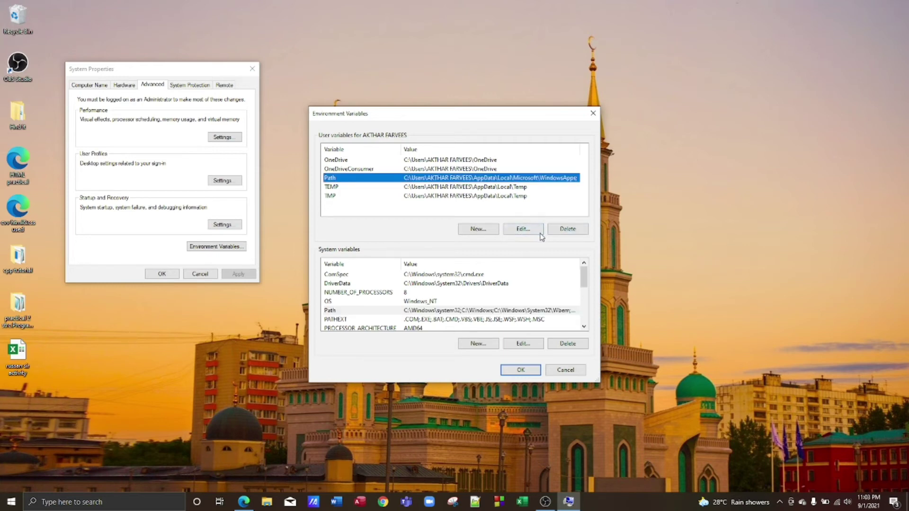
{"action": "left_click", "coordinate": [525, 231]}
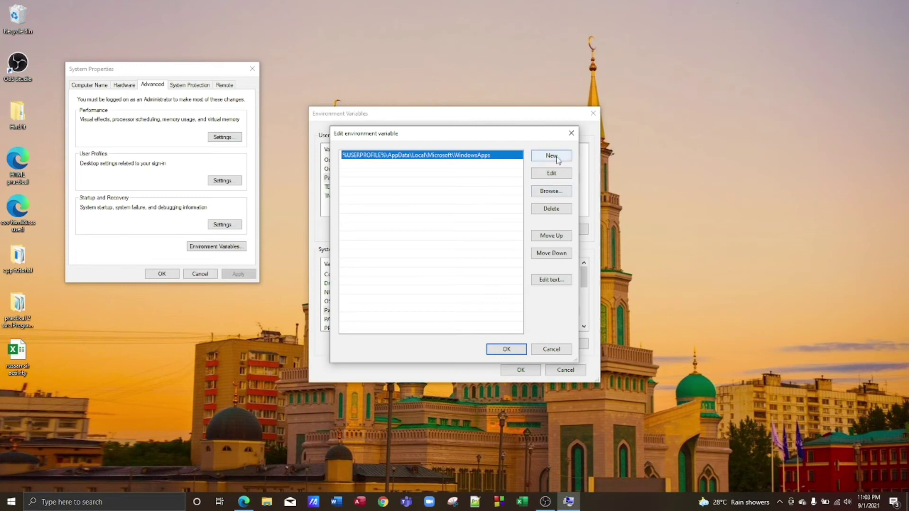
{"action": "left_click", "coordinate": [557, 158]}
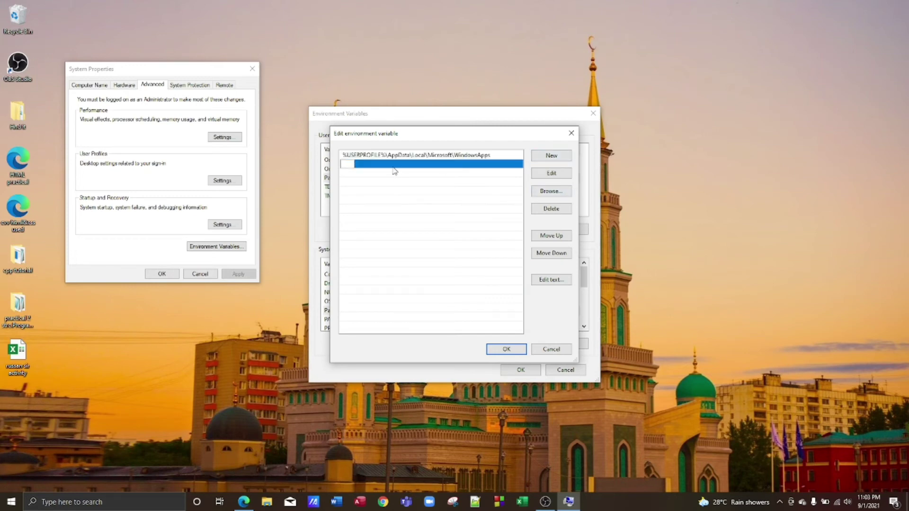
{"action": "right_click", "coordinate": [346, 163]}
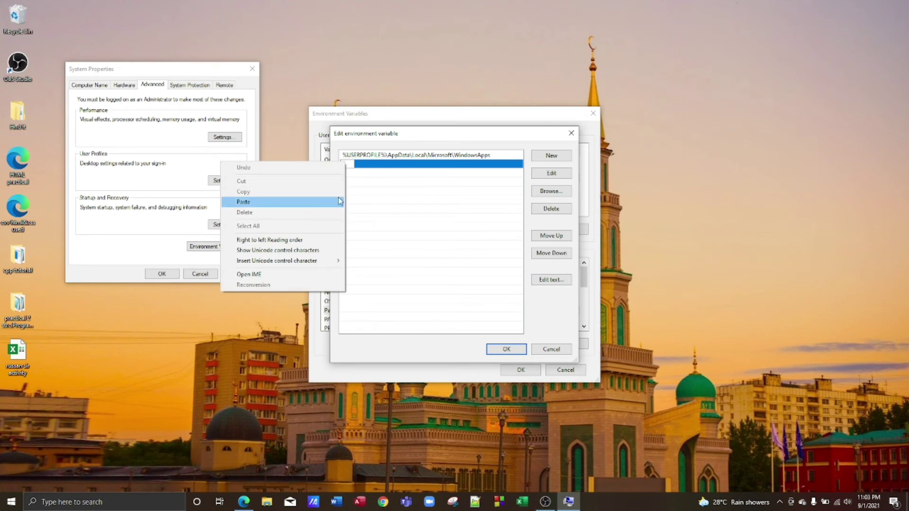
{"action": "left_click", "coordinate": [572, 134]}
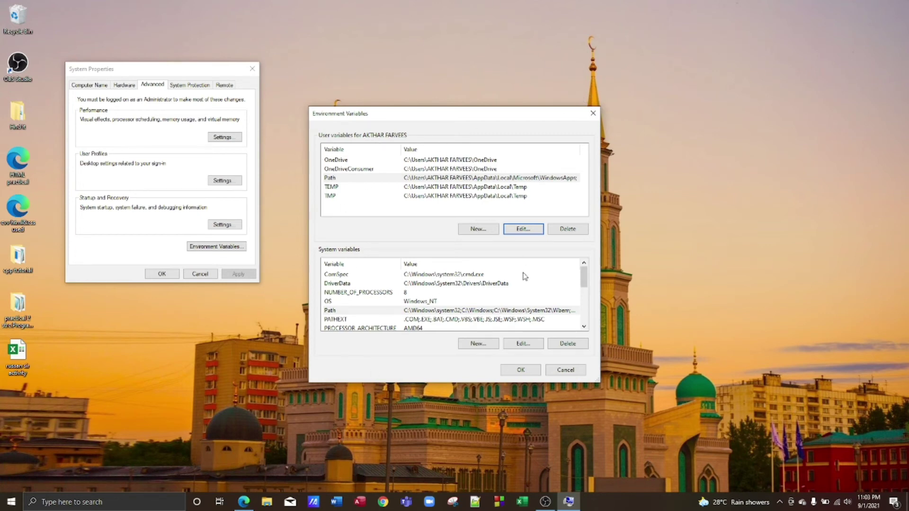
Open the system Path variable's entry list, and close it along with the Environment Variables and System Properties windows.
{"action": "left_click", "coordinate": [351, 312]}
{"action": "left_click", "coordinate": [517, 346]}
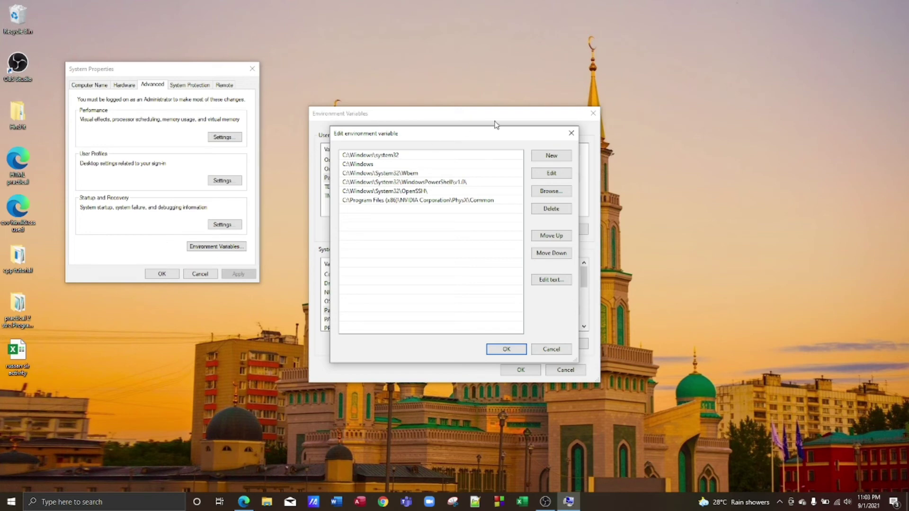
{"action": "left_click", "coordinate": [572, 133]}
{"action": "left_click", "coordinate": [593, 113]}
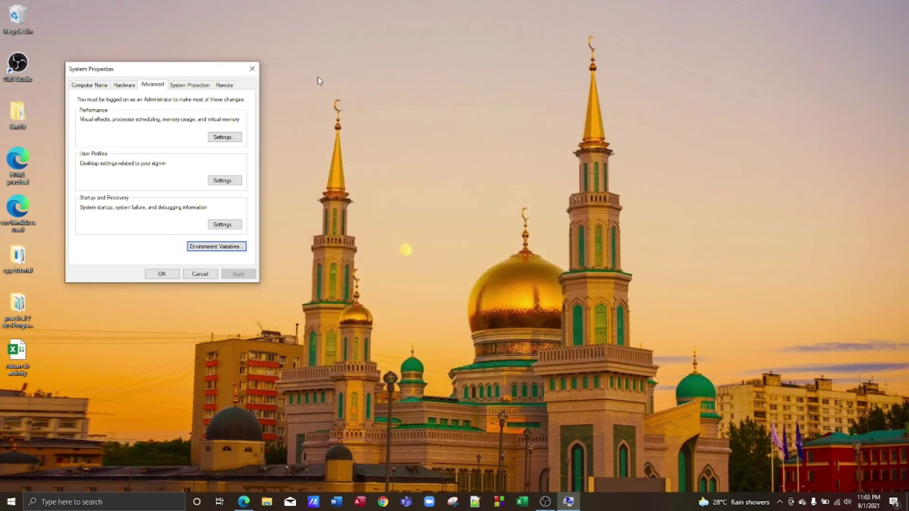
{"action": "left_click", "coordinate": [252, 69]}
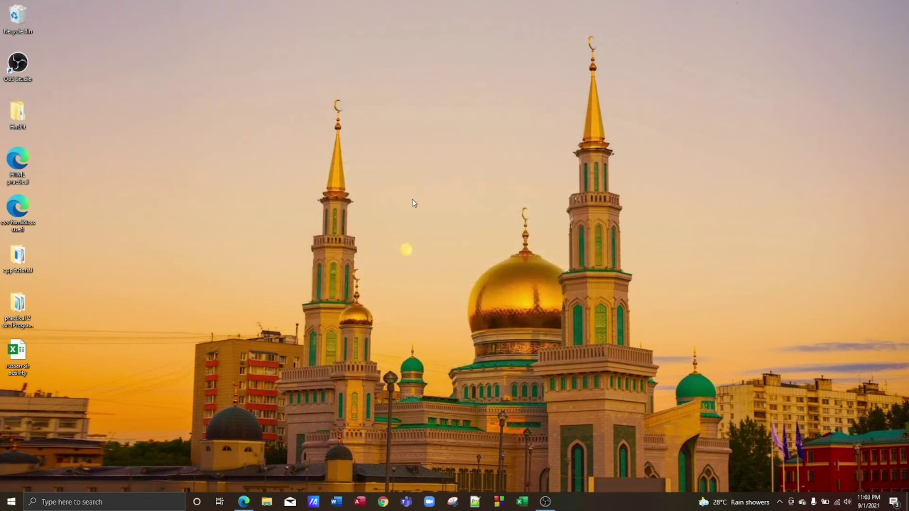
Refresh the desktop, switch to Code::Blocks and create a new empty file.
{"action": "right_click", "coordinate": [457, 233]}
{"action": "left_click", "coordinate": [433, 256]}
{"action": "left_click", "coordinate": [498, 501]}
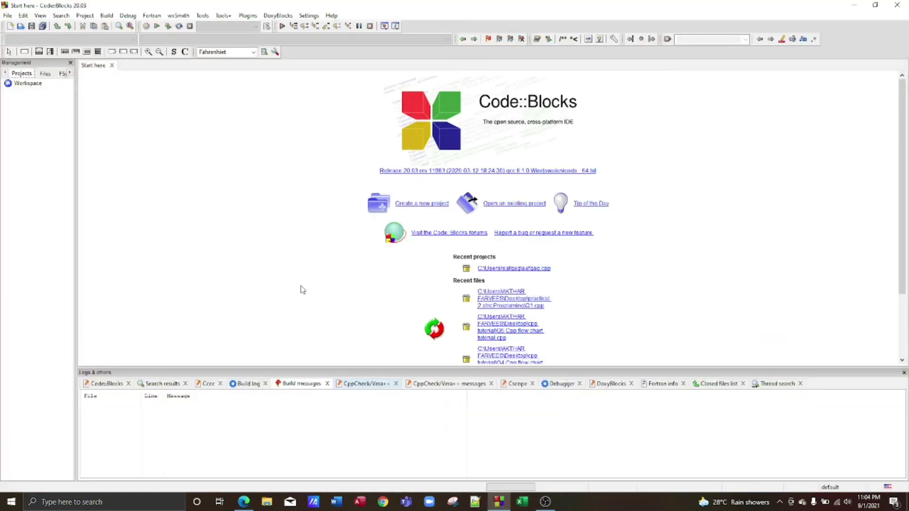
{"action": "key", "text": "ctrl+shift+n"}
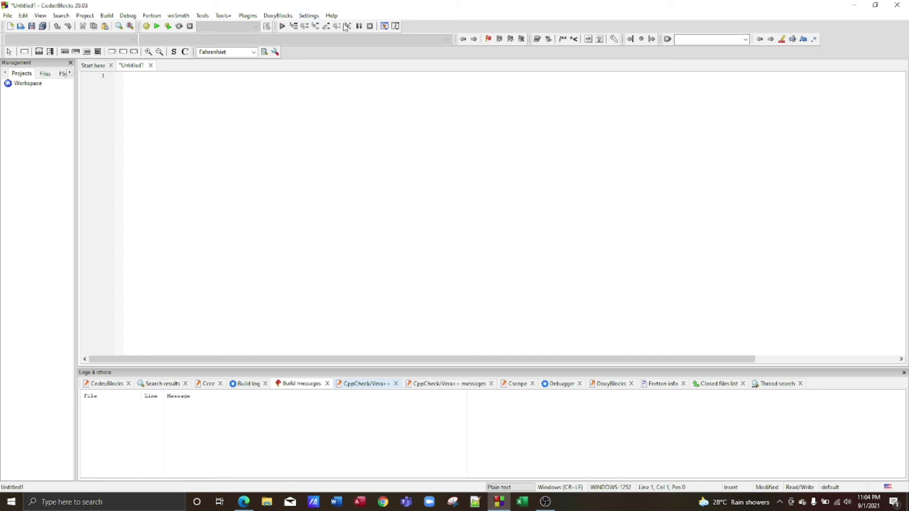
Open the global compiler settings and choose GNU GCC Compiler as the selected compiler.
{"action": "left_click", "coordinate": [316, 18]}
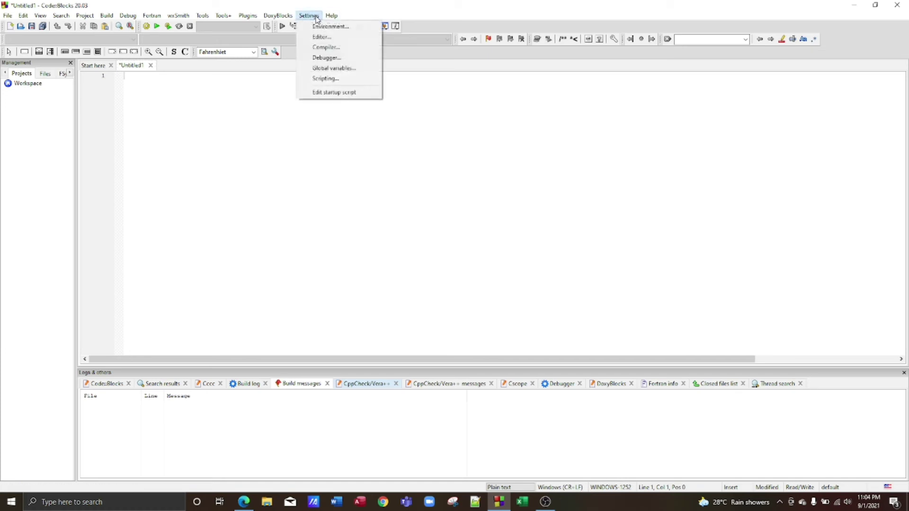
{"action": "left_click", "coordinate": [356, 48]}
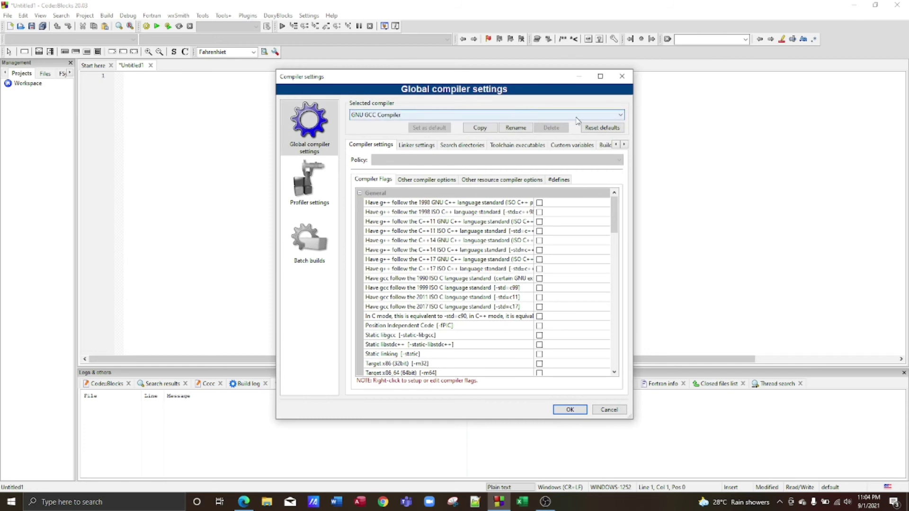
{"action": "left_click", "coordinate": [611, 119]}
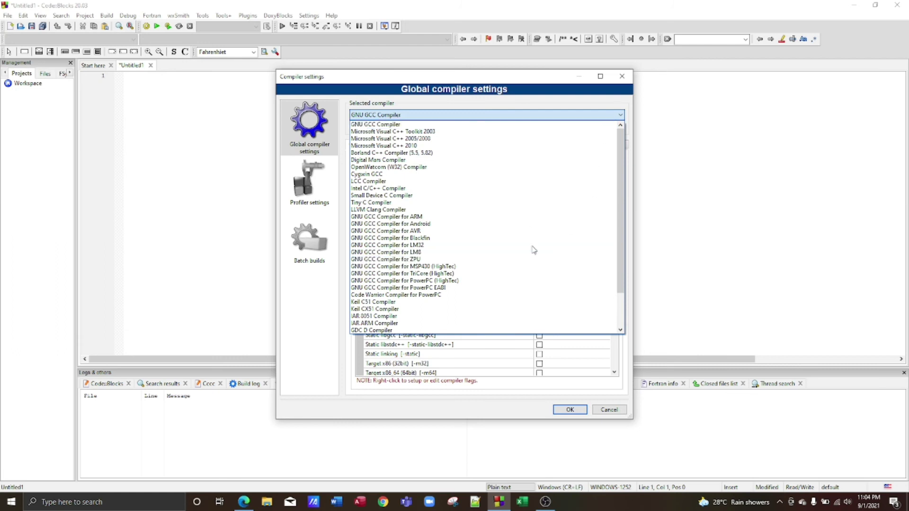
{"action": "left_click", "coordinate": [395, 125]}
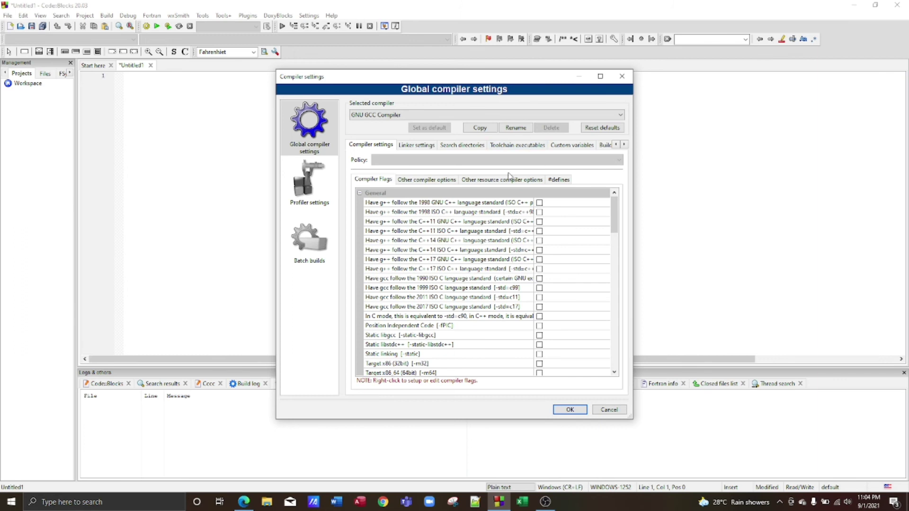
Check the compiler's installation directory in the toolchain executables settings and accept the compiler settings.
{"action": "left_click", "coordinate": [532, 145]}
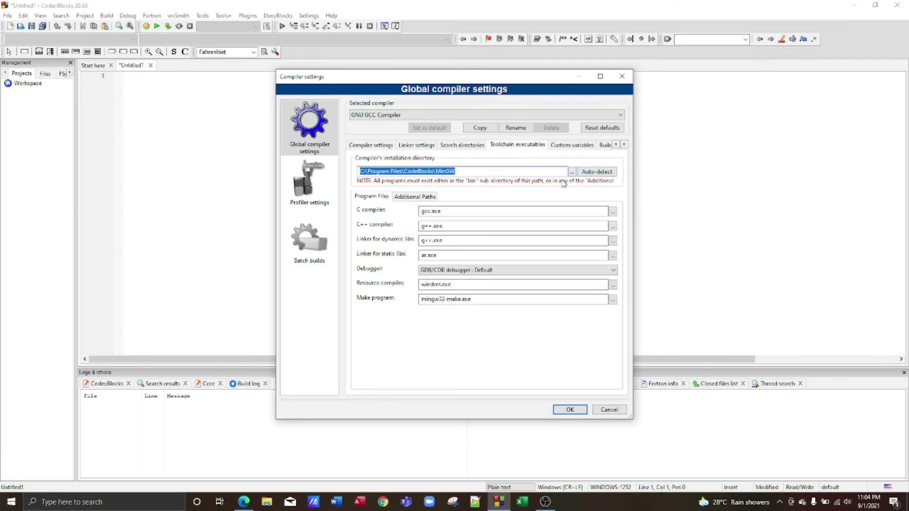
{"action": "left_click_drag", "start_coordinate": [457, 171], "coordinate": [359, 165]}
{"action": "left_click_drag", "start_coordinate": [458, 170], "coordinate": [359, 167]}
{"action": "left_click_drag", "start_coordinate": [473, 171], "coordinate": [358, 171]}
{"action": "left_click", "coordinate": [570, 410]}
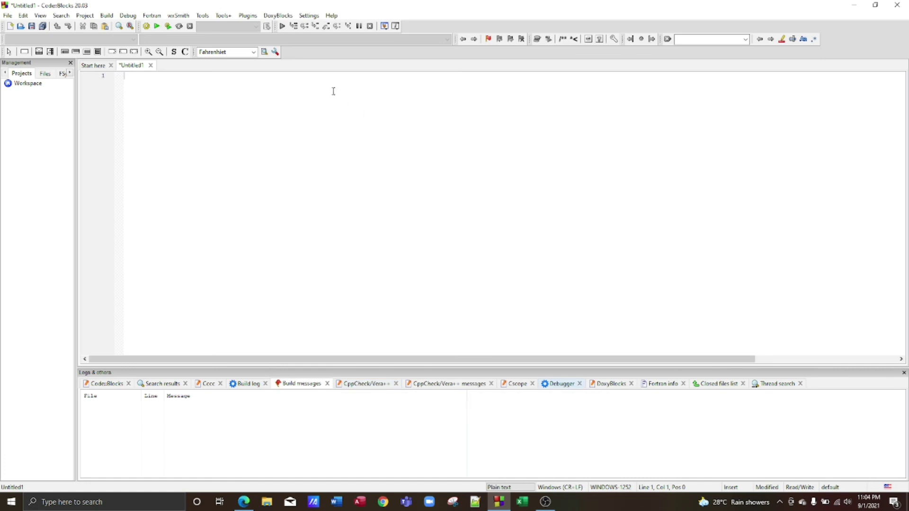
Close Code::Blocks without saving the untitled file.
{"action": "right_click", "coordinate": [276, 85]}
{"action": "left_click", "coordinate": [242, 83]}
{"action": "left_click", "coordinate": [897, 4]}
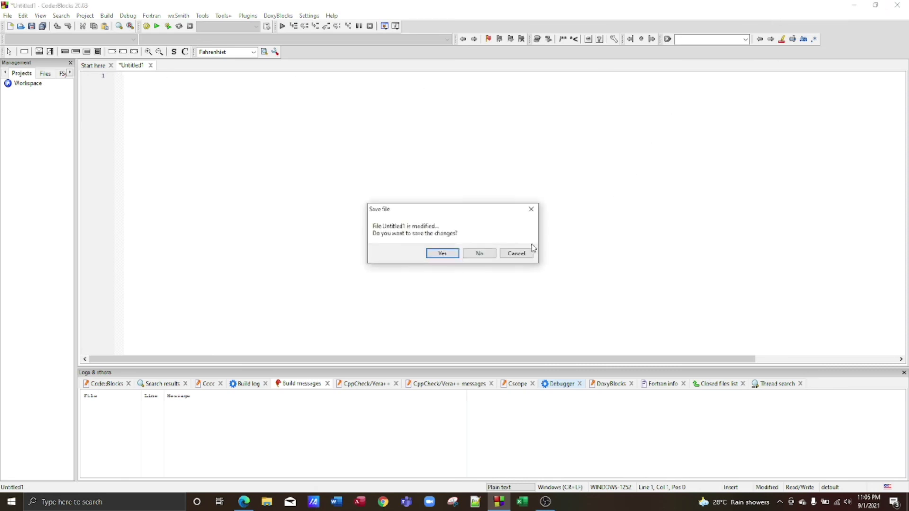
{"action": "left_click", "coordinate": [479, 253]}
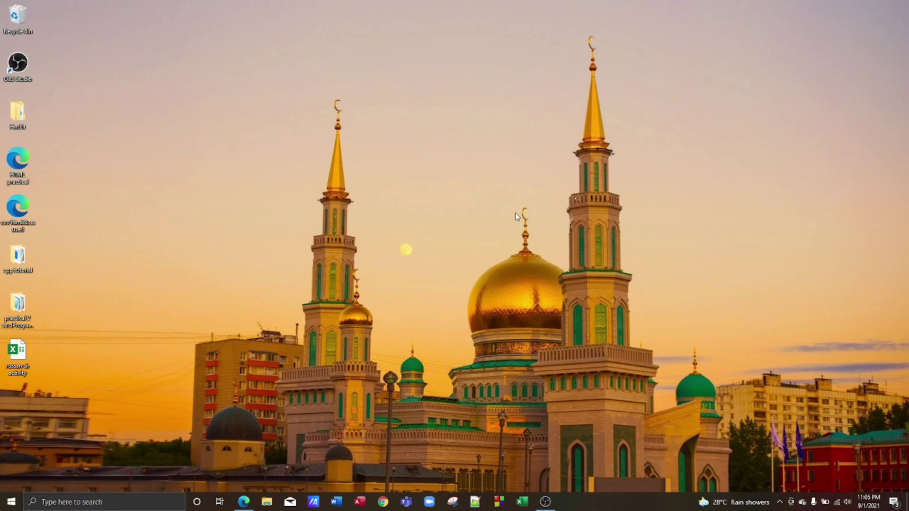
{"action": "right_click", "coordinate": [452, 214]}
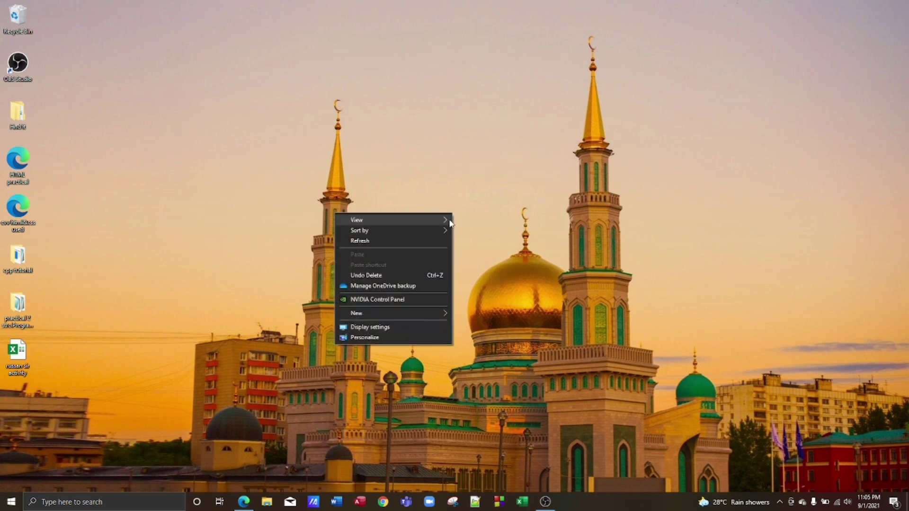
{"action": "left_click", "coordinate": [438, 239]}
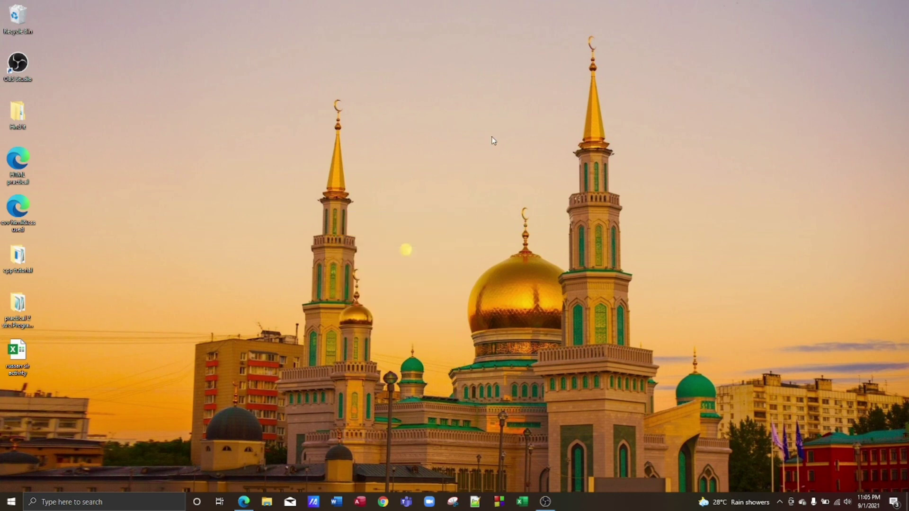